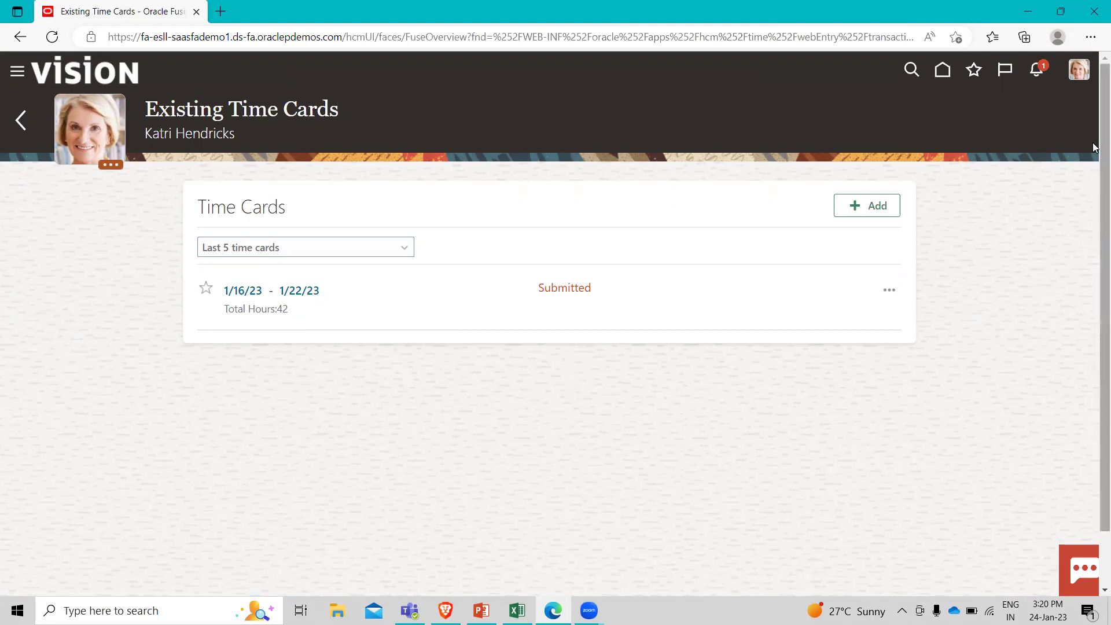
Return to the home page and sign out of the employee's account, confirming the single sign-off.
left_click(942, 70)
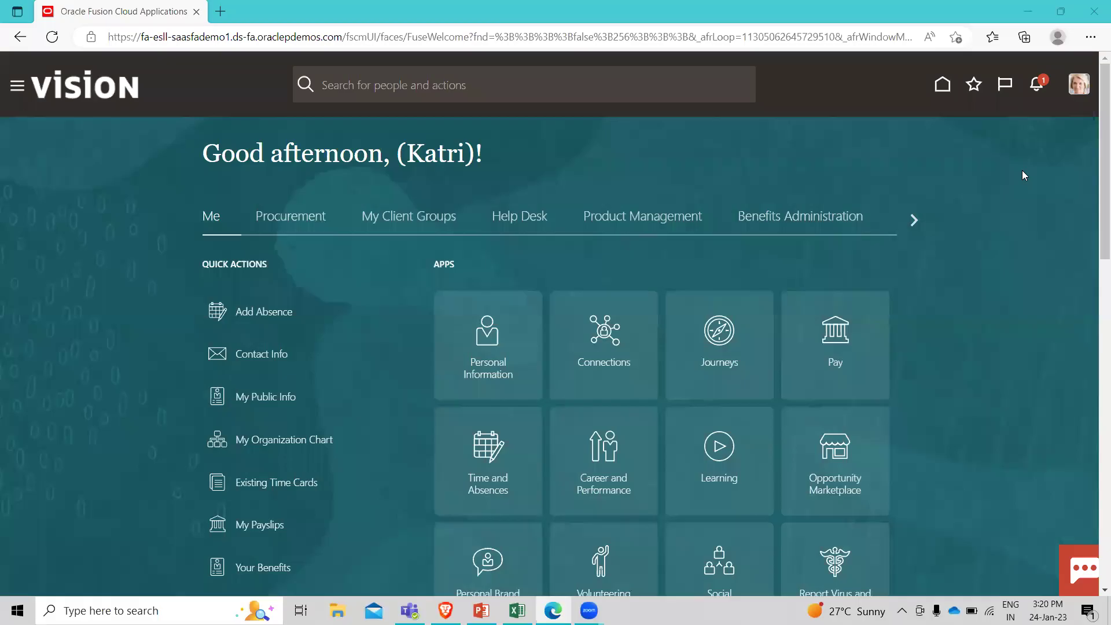
left_click(1080, 88)
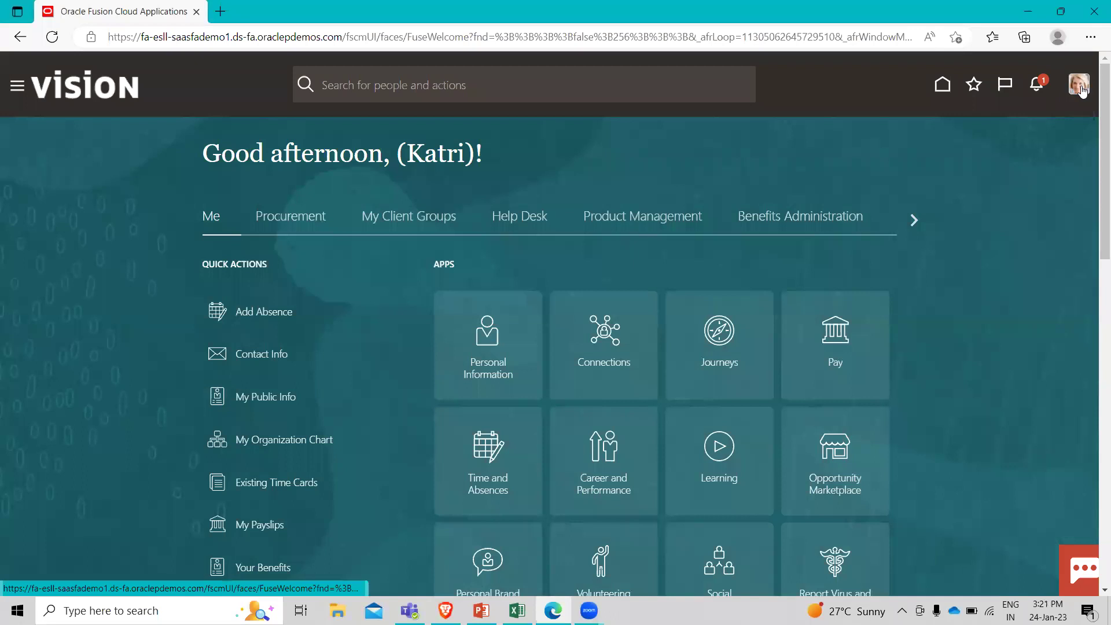
left_click(1047, 120)
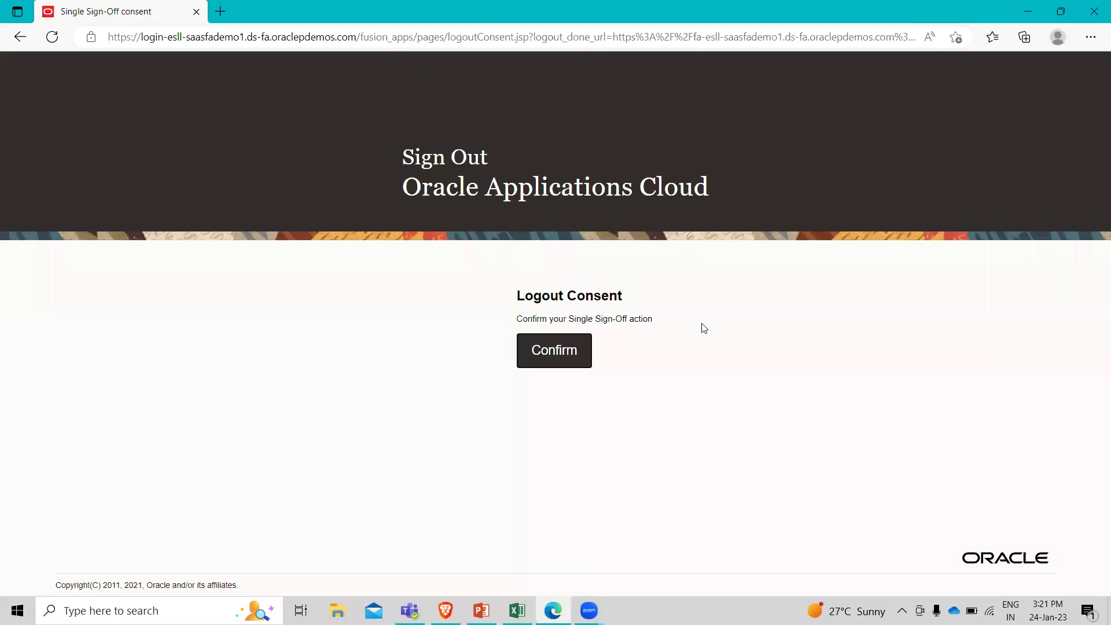
left_click(547, 350)
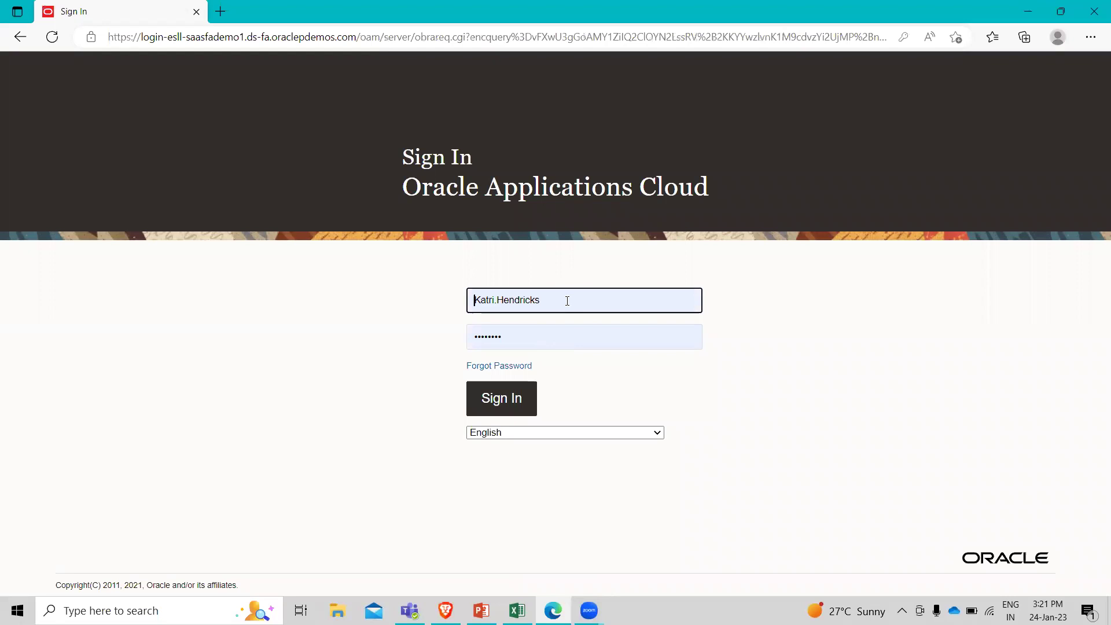
Sign in as the Director of Compensation with that account's saved username and password.
left_click(566, 299)
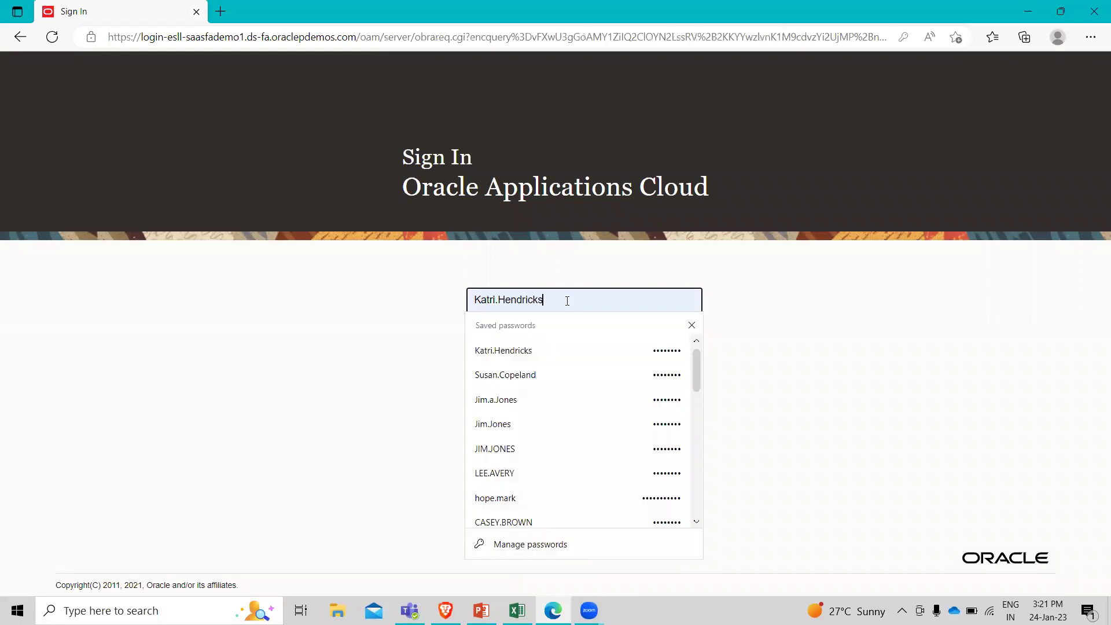
left_click(558, 376)
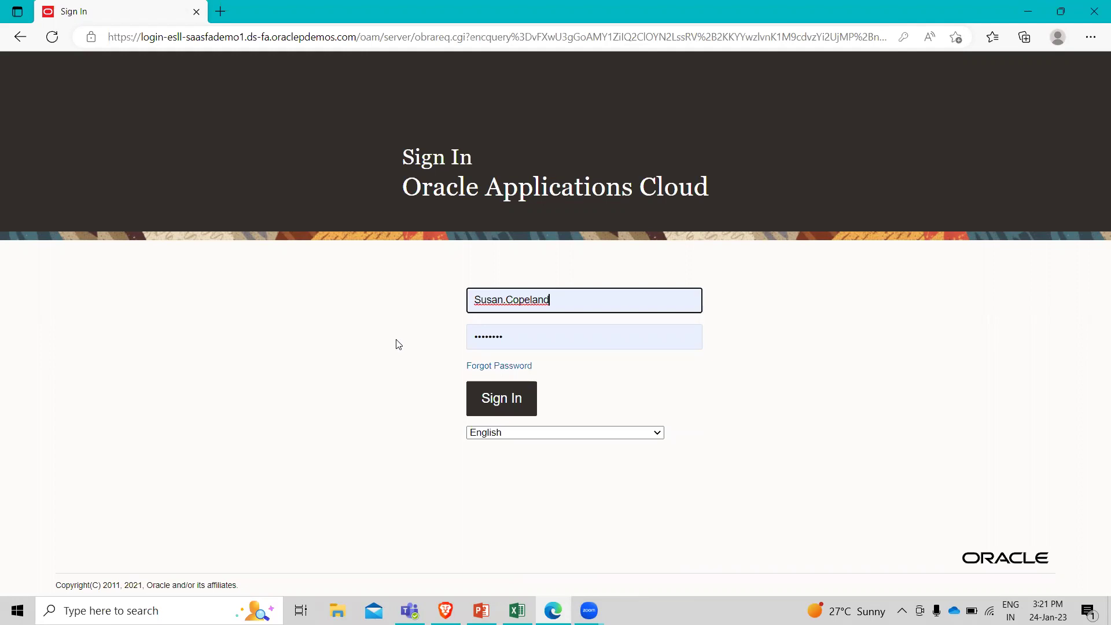
left_click(502, 400)
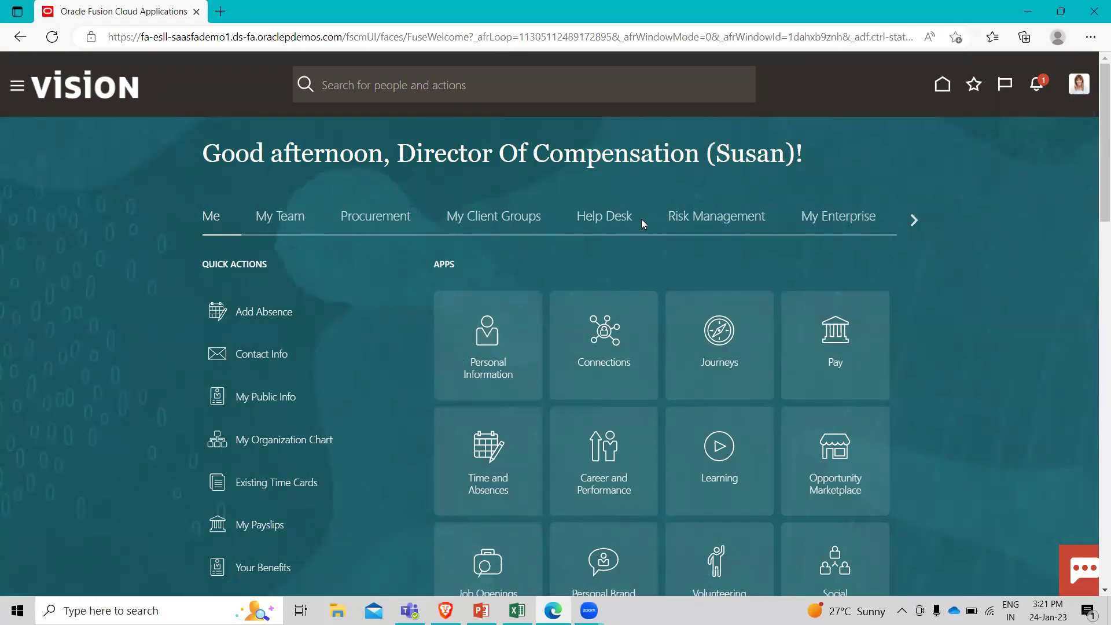
Open Team Time Cards in Time Management for the client groups.
left_click(491, 224)
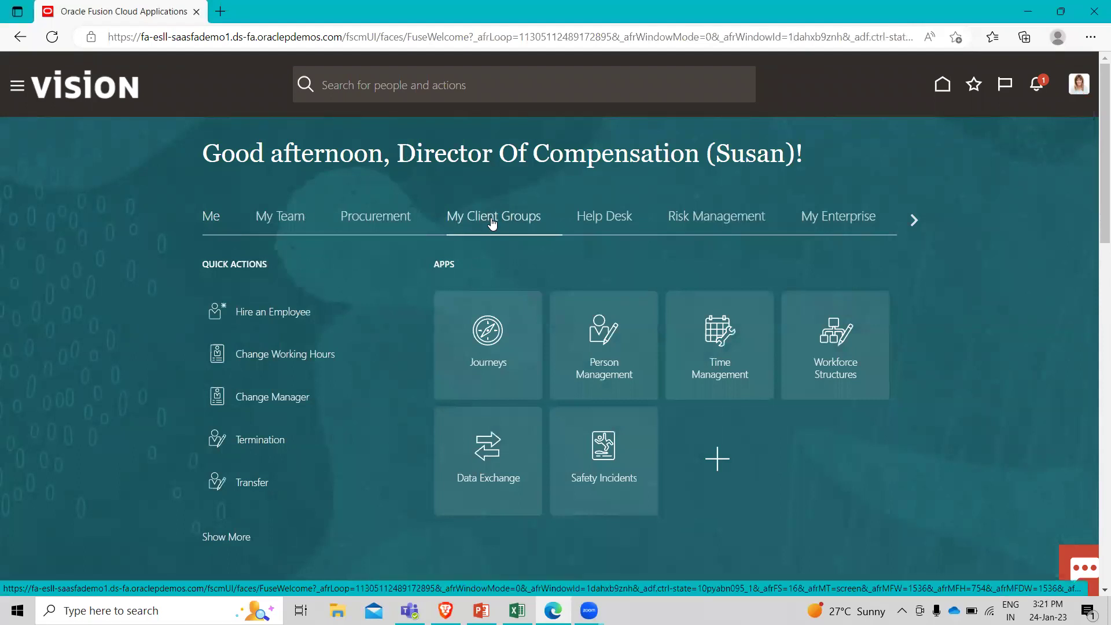
left_click(721, 341)
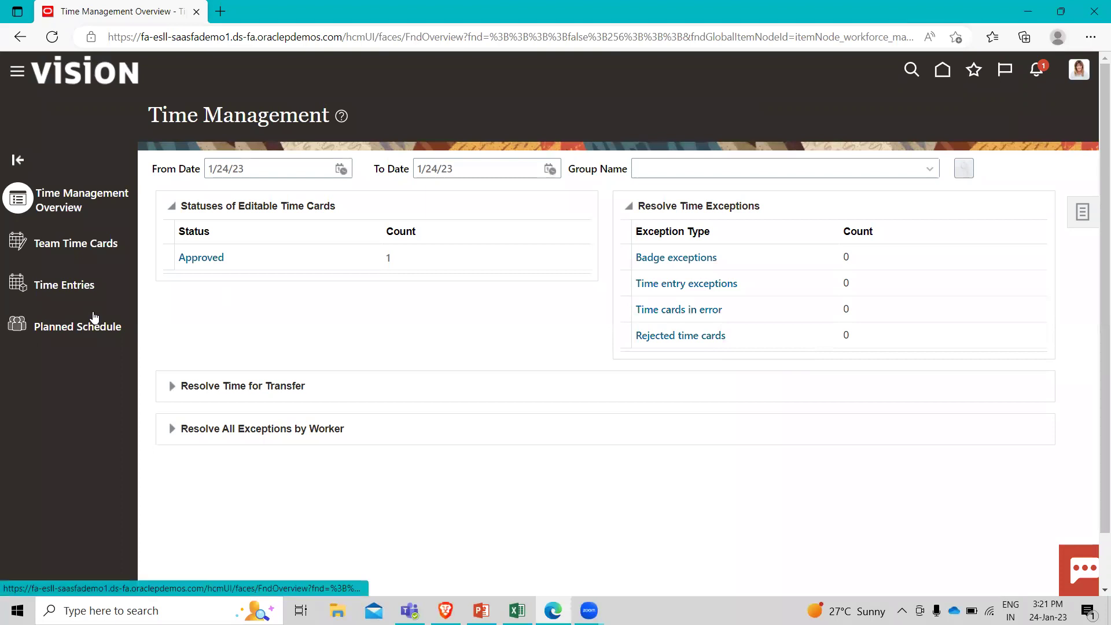
left_click(42, 249)
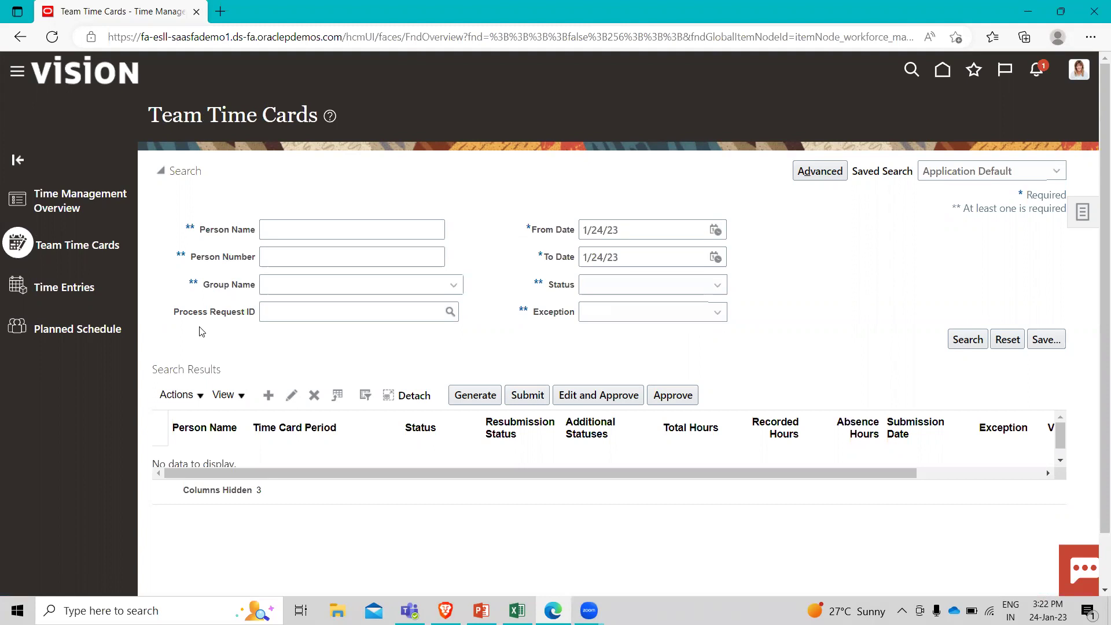
Set the team time card search period from 1/16/23 to 1/22/23.
left_click(601, 230)
key("BackSpace")
key("BackSpace")
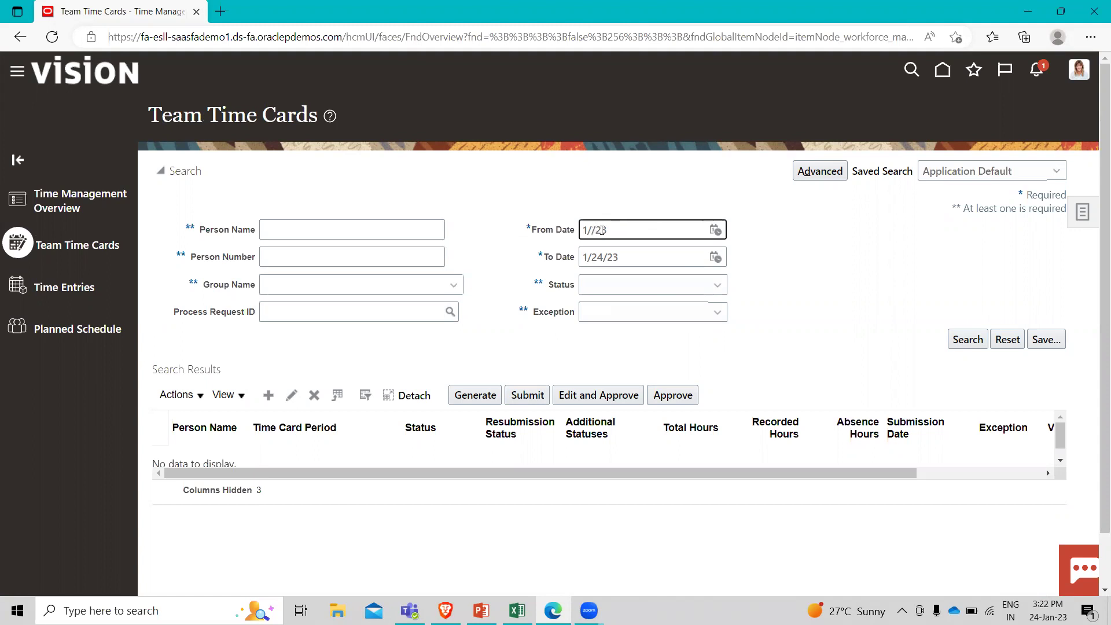
type("16")
left_click(607, 256)
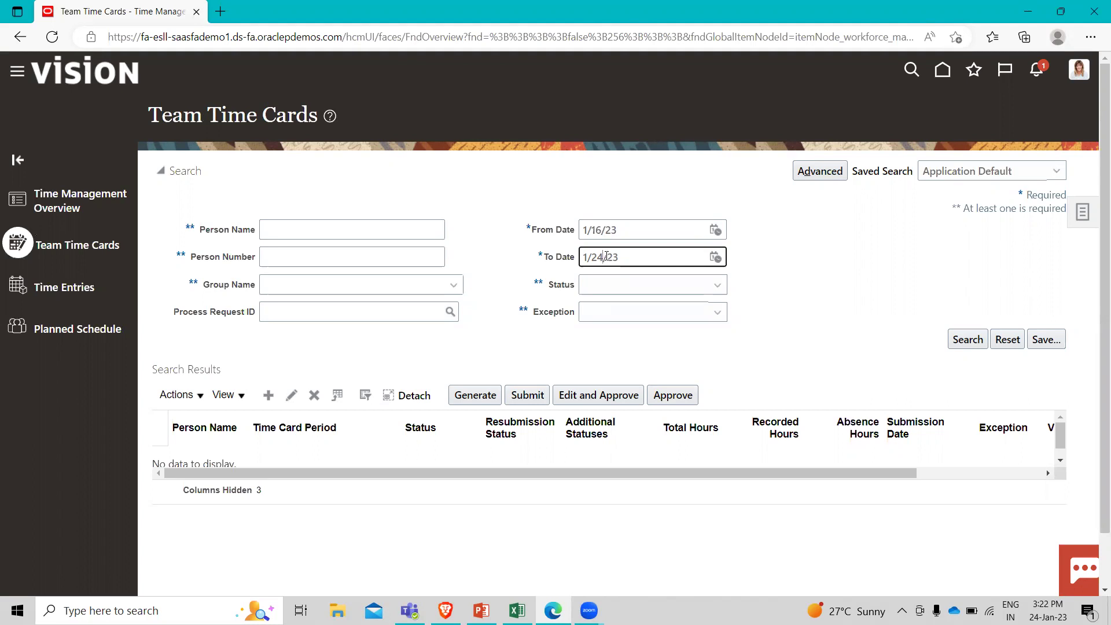
key("BackSpace")
type("2")
Search for team time cards with the status Submitted.
left_click(716, 286)
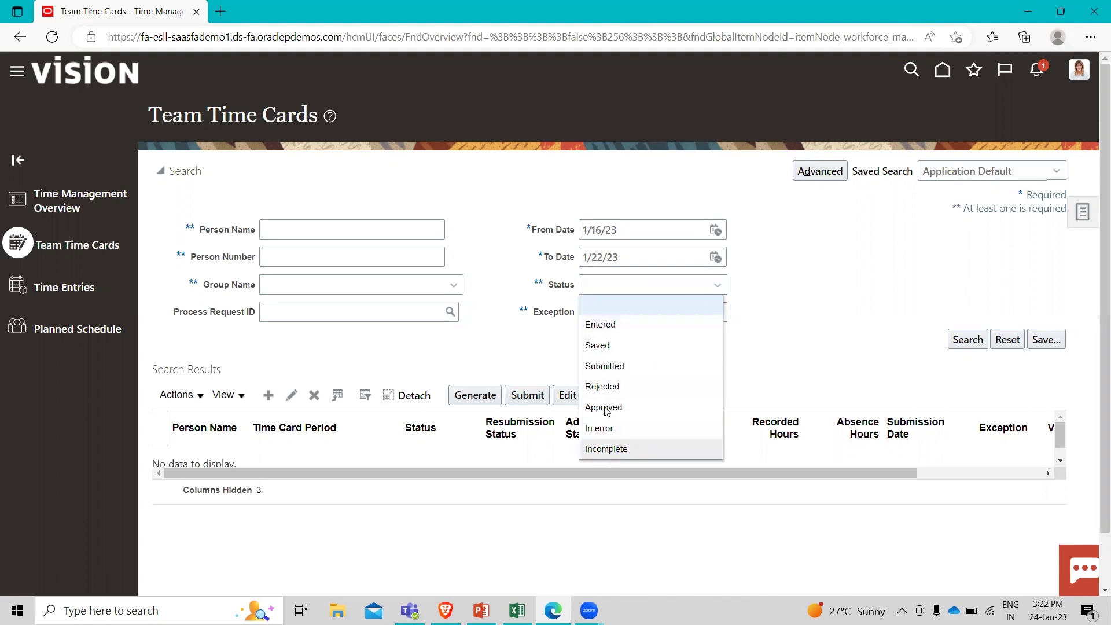
left_click(609, 364)
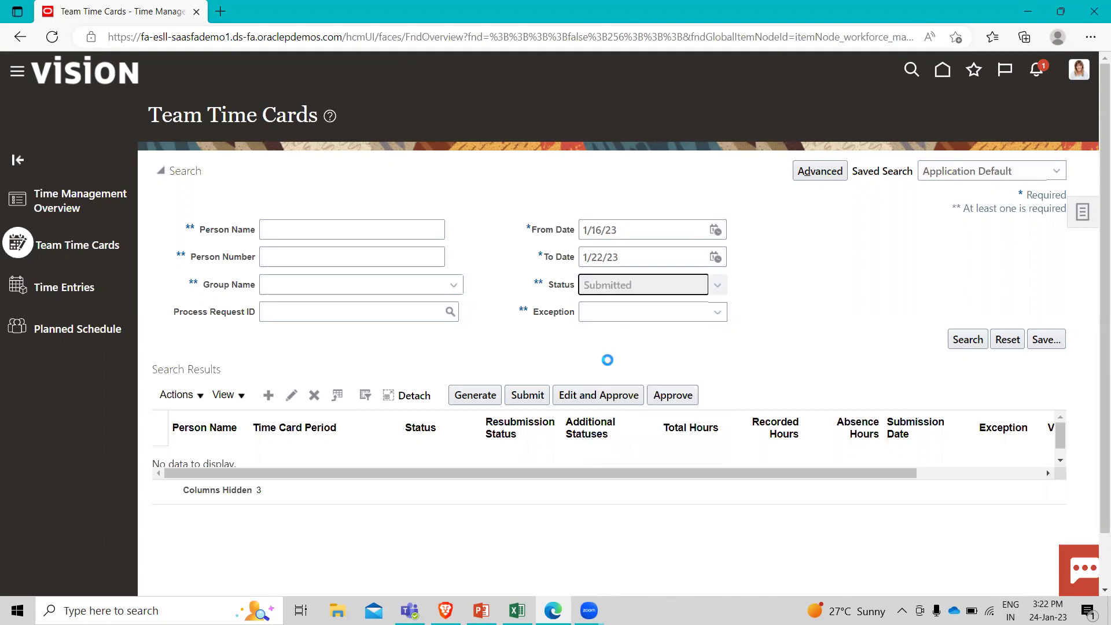
left_click(973, 342)
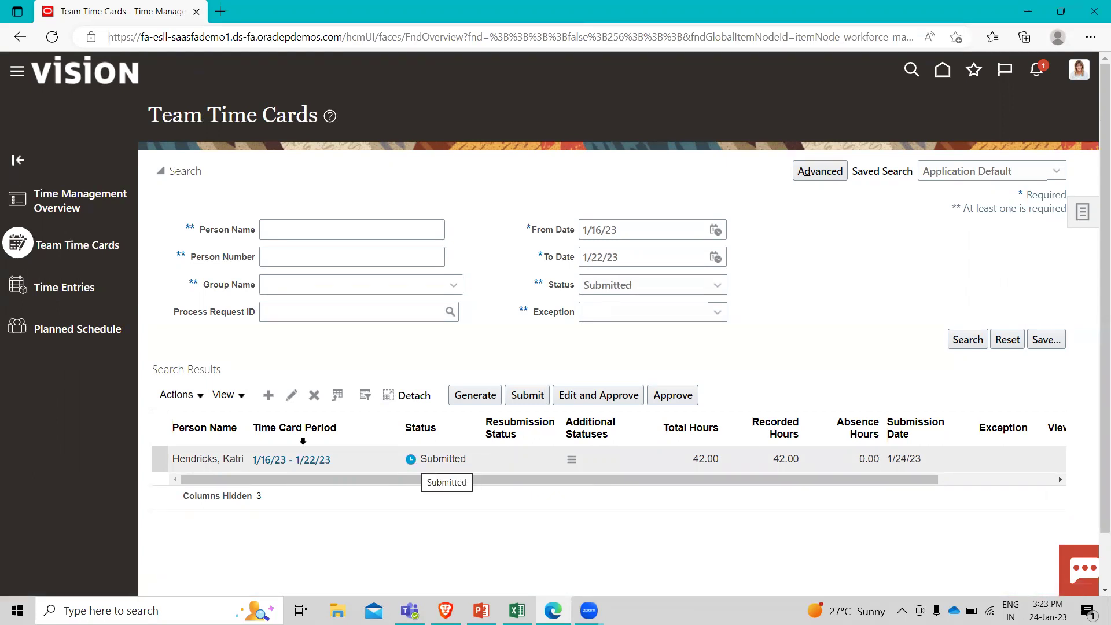
Open the employee's submitted time card and review its daily hours, total hours and time card details.
left_click(269, 460)
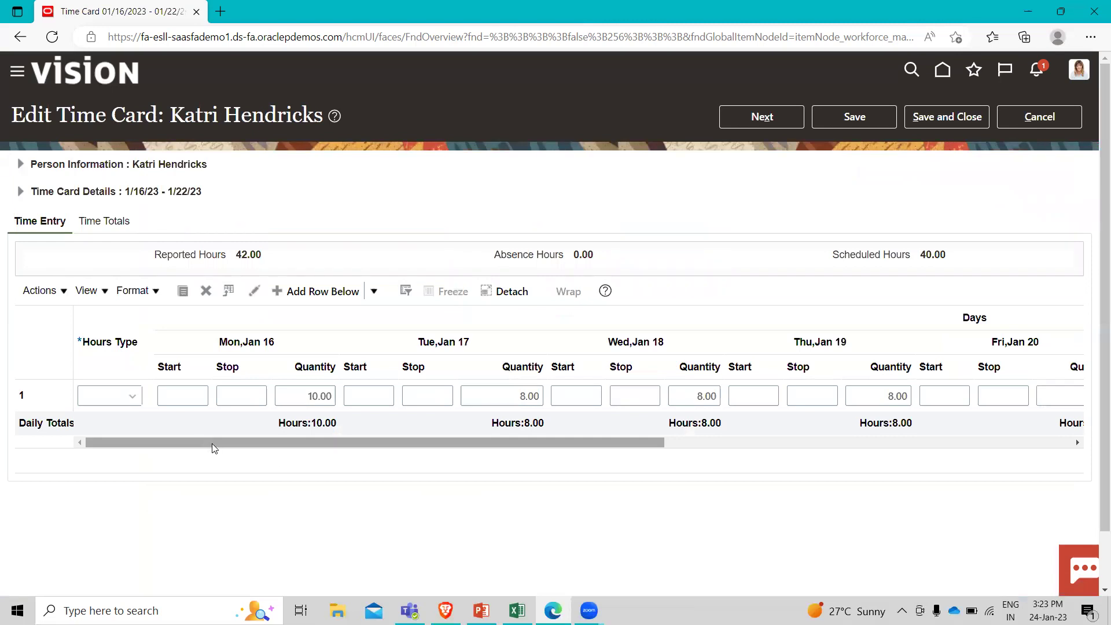
left_click_drag(214, 447, 1086, 437)
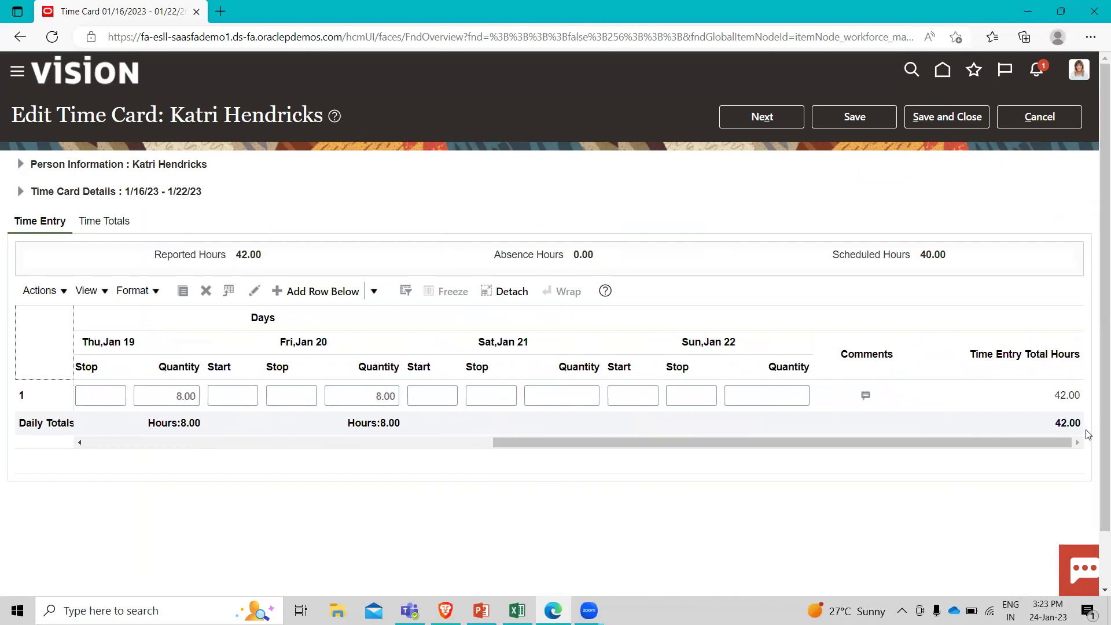
left_click_drag(992, 439, 441, 472)
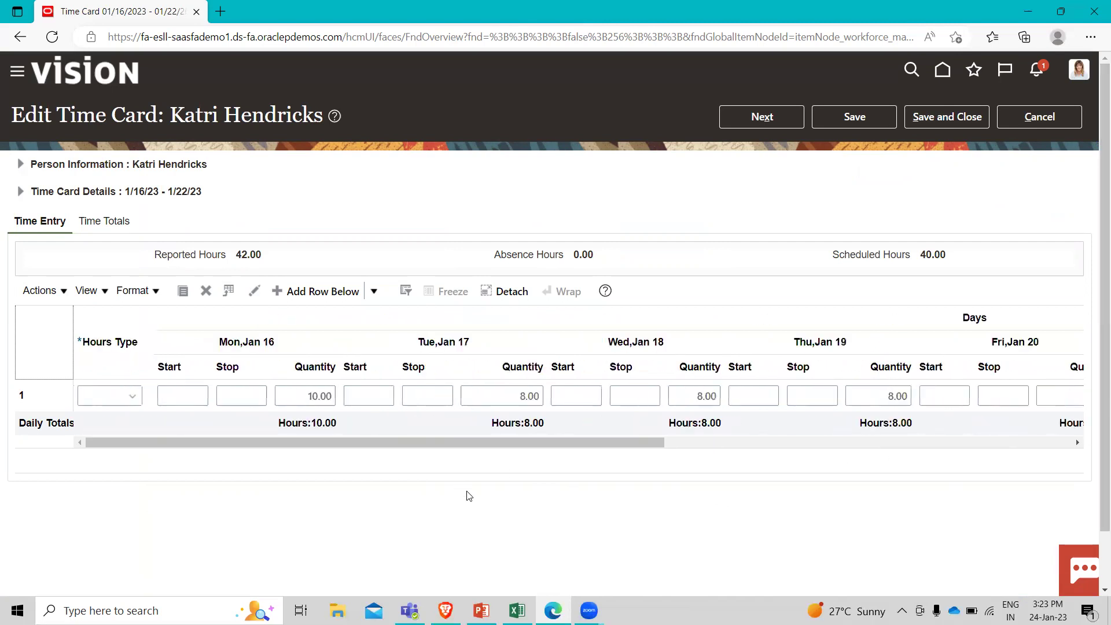
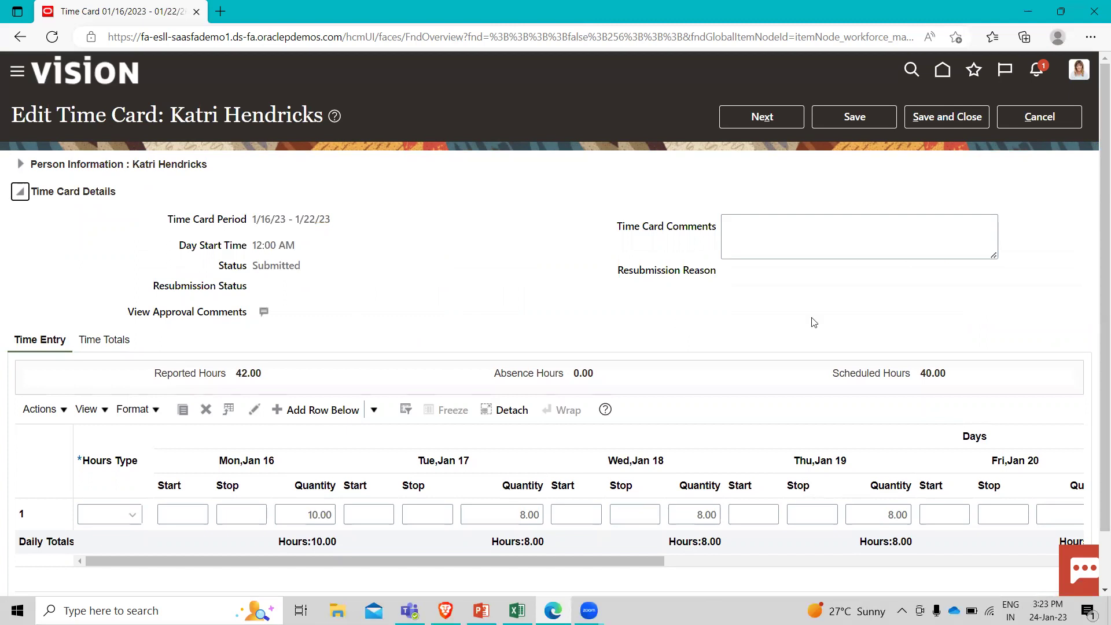
left_click(821, 237)
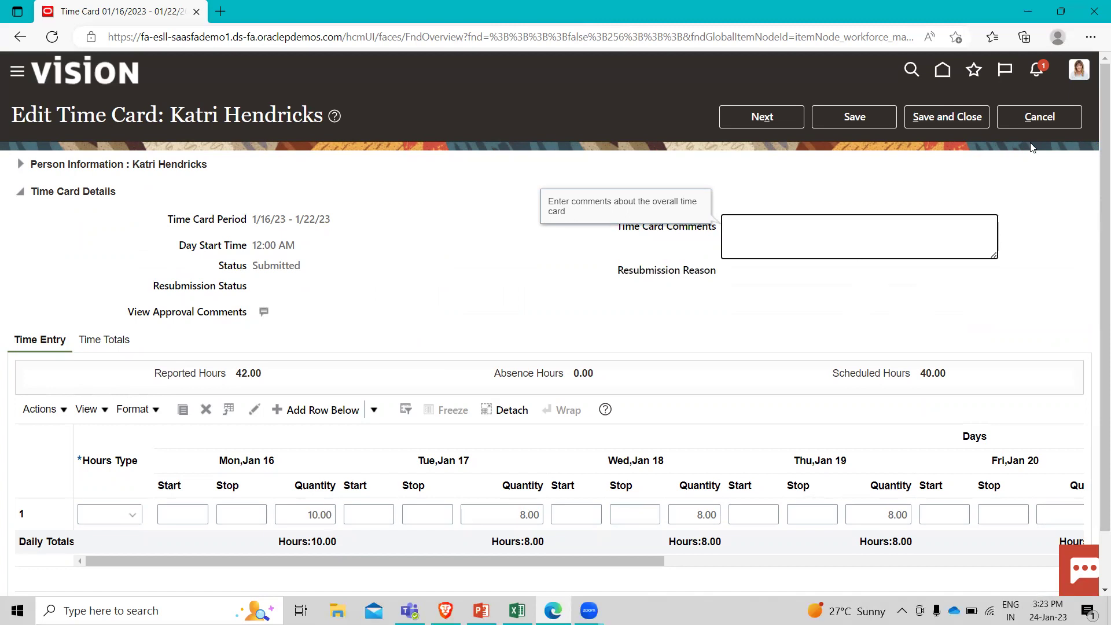
Set the Hours Type of time entry row 1 to Regular and save the time card.
left_click(853, 116)
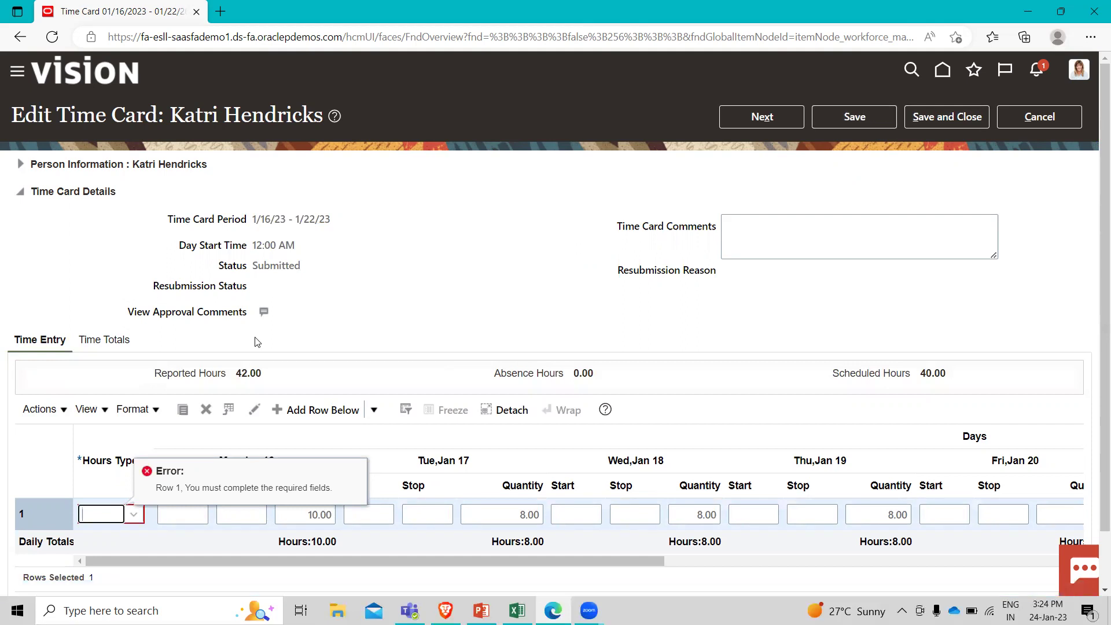
scroll(556, 324, "down", 1)
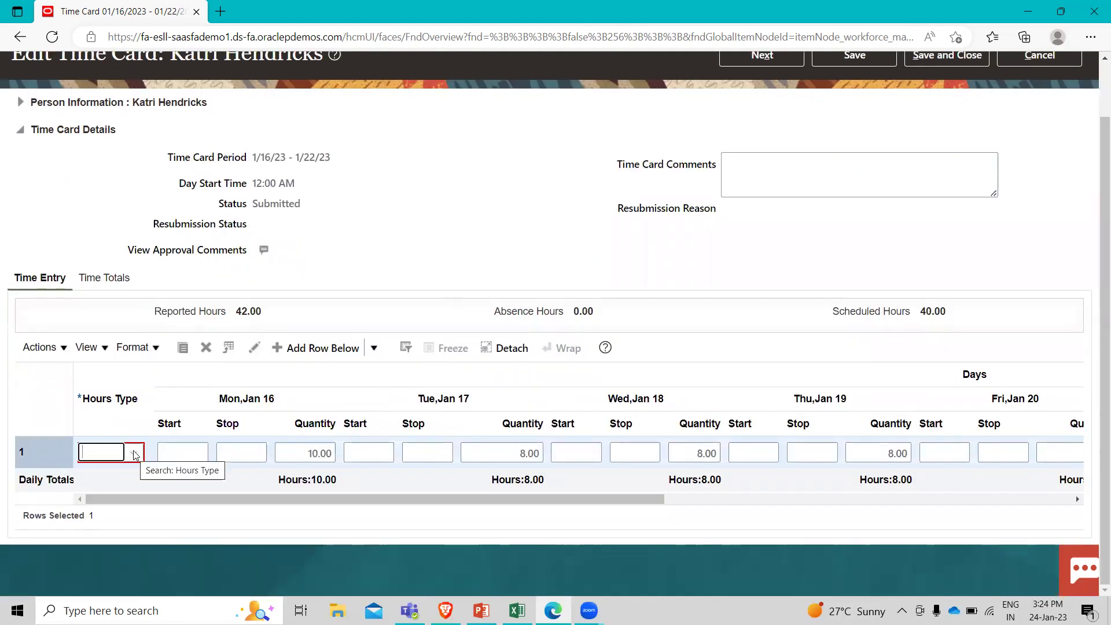
left_click(134, 452)
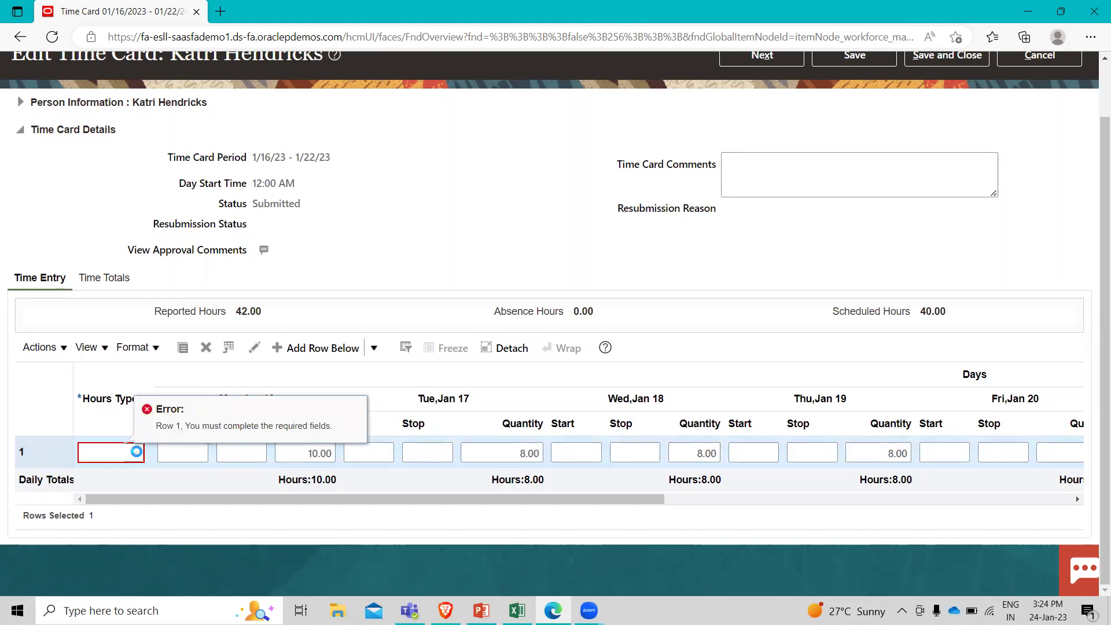
left_click(137, 455)
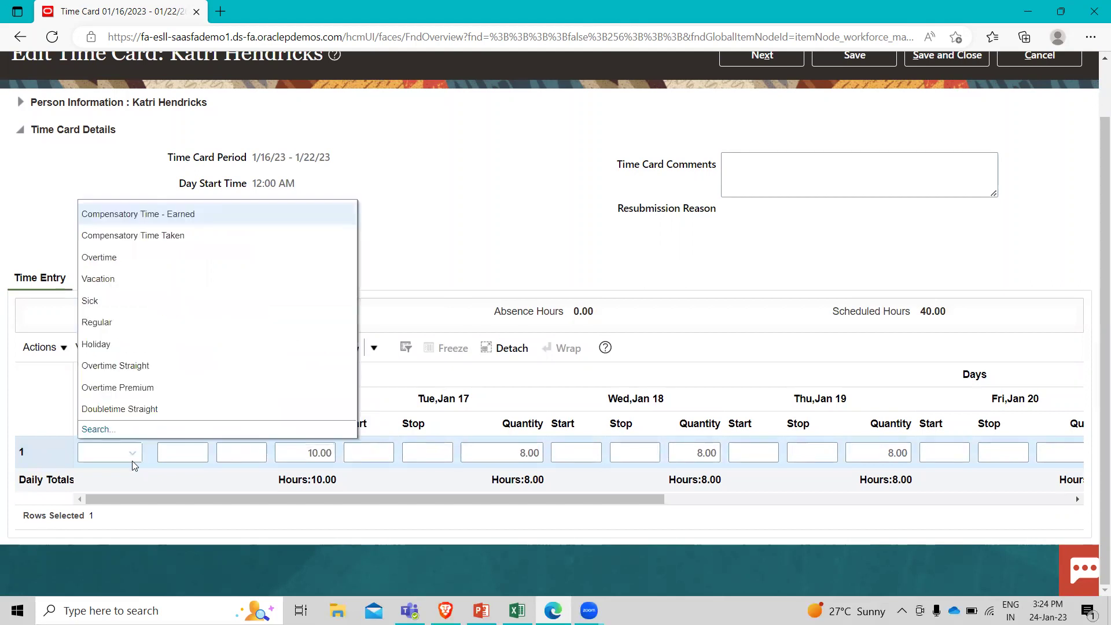
left_click(154, 462)
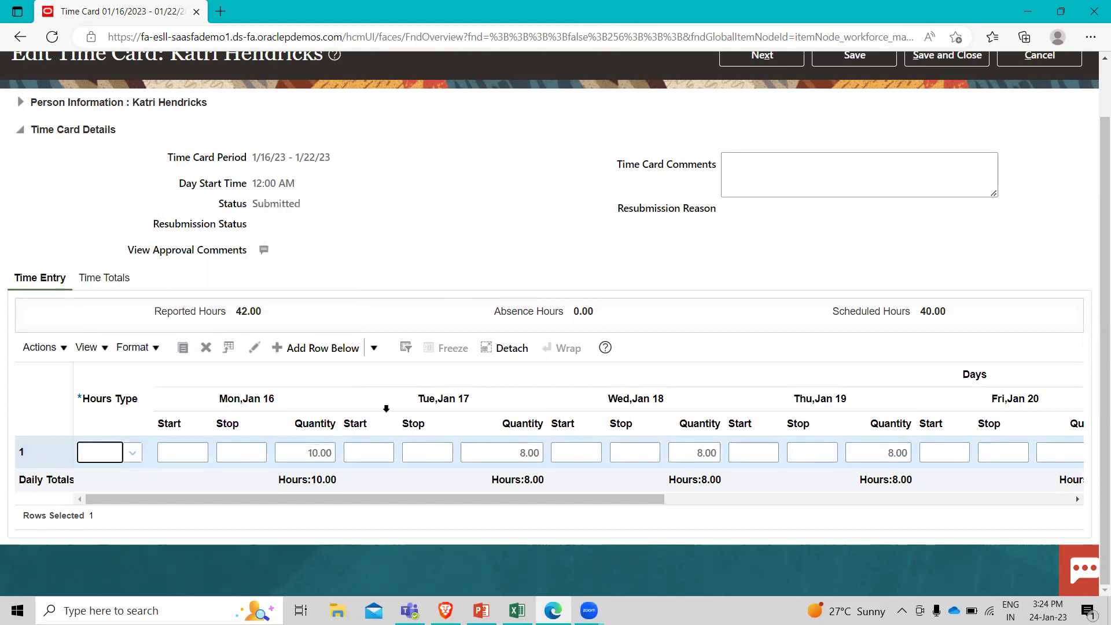
left_click(135, 454)
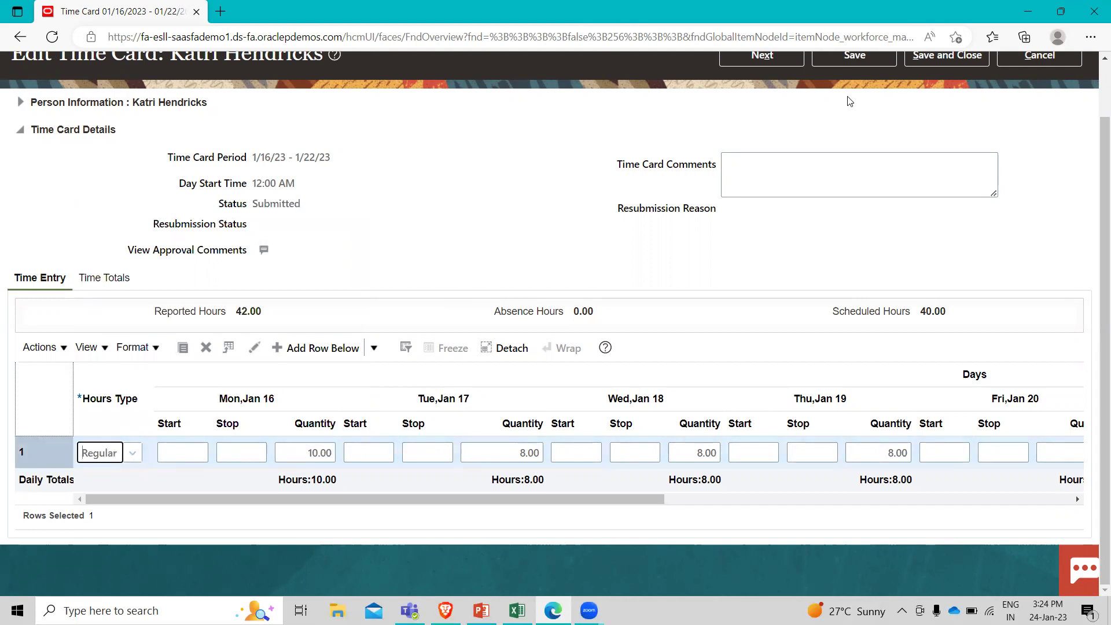
left_click(847, 59)
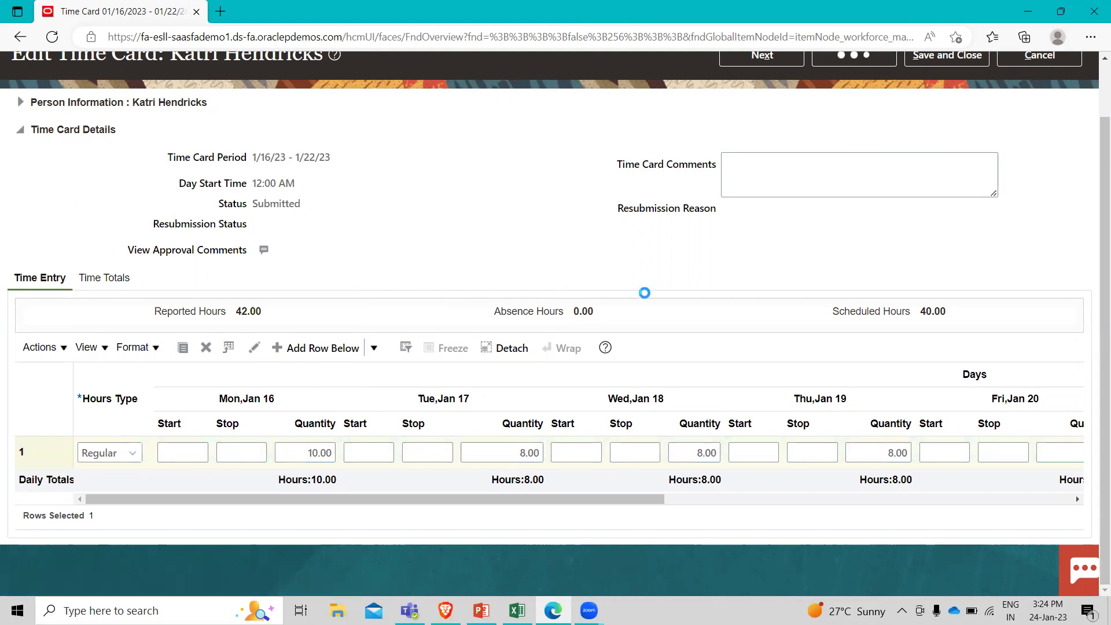
scroll(644, 293, "up", 2)
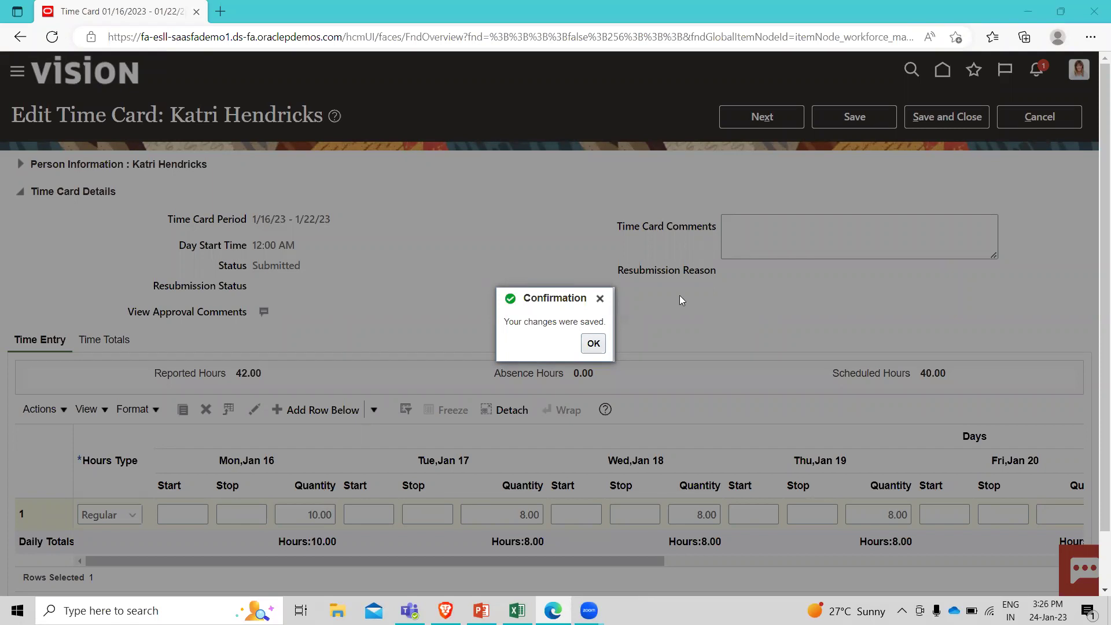
left_click(594, 345)
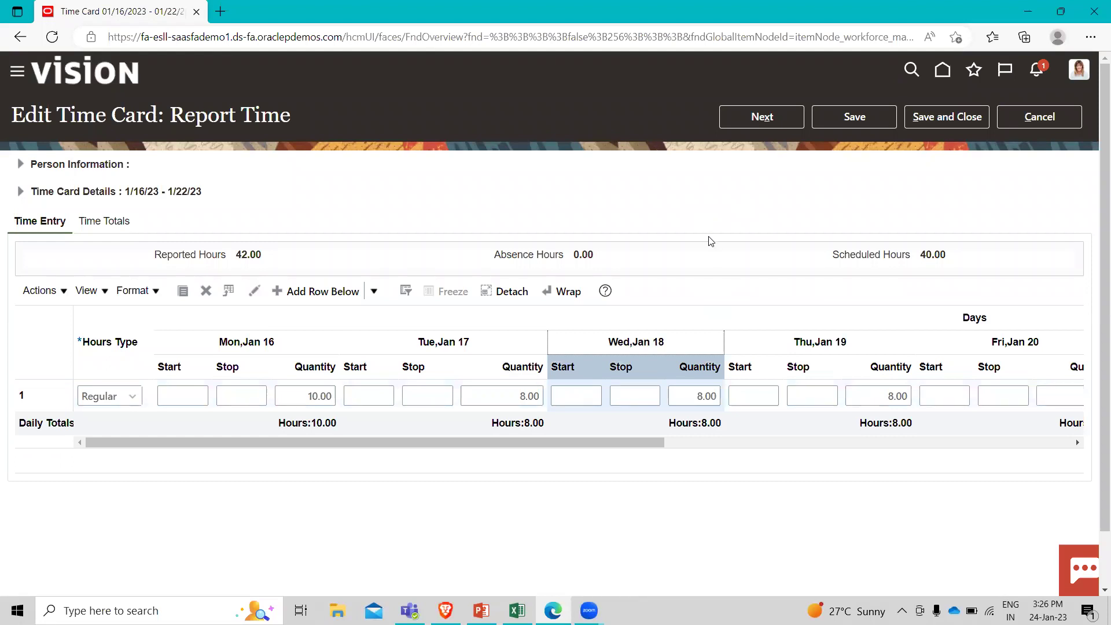
Save and close the time card, and return to the home page.
left_click(936, 114)
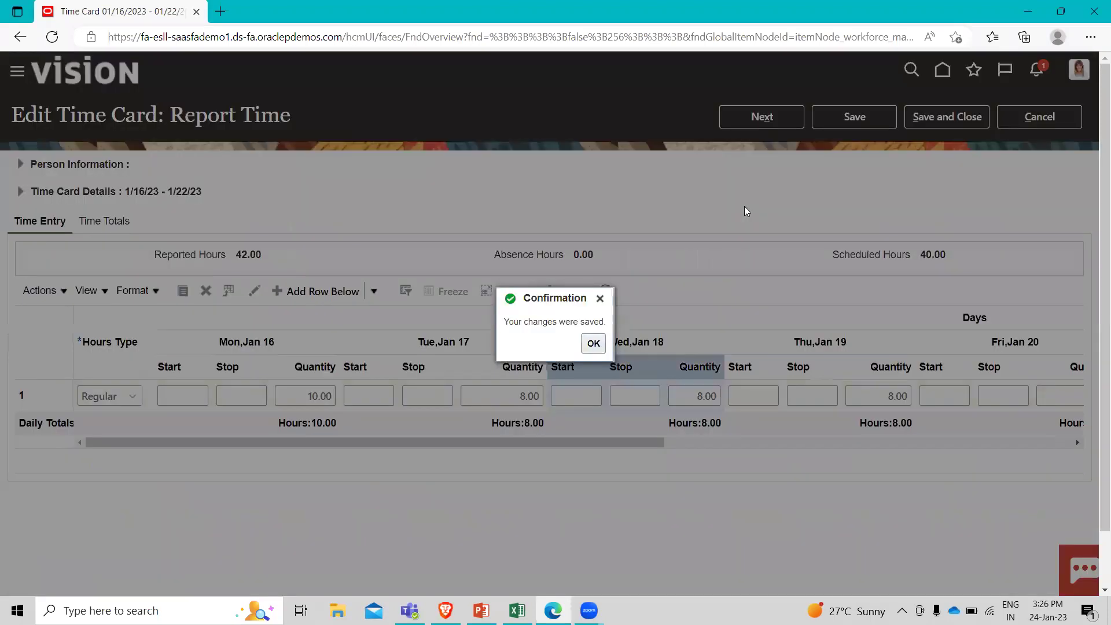
left_click(593, 343)
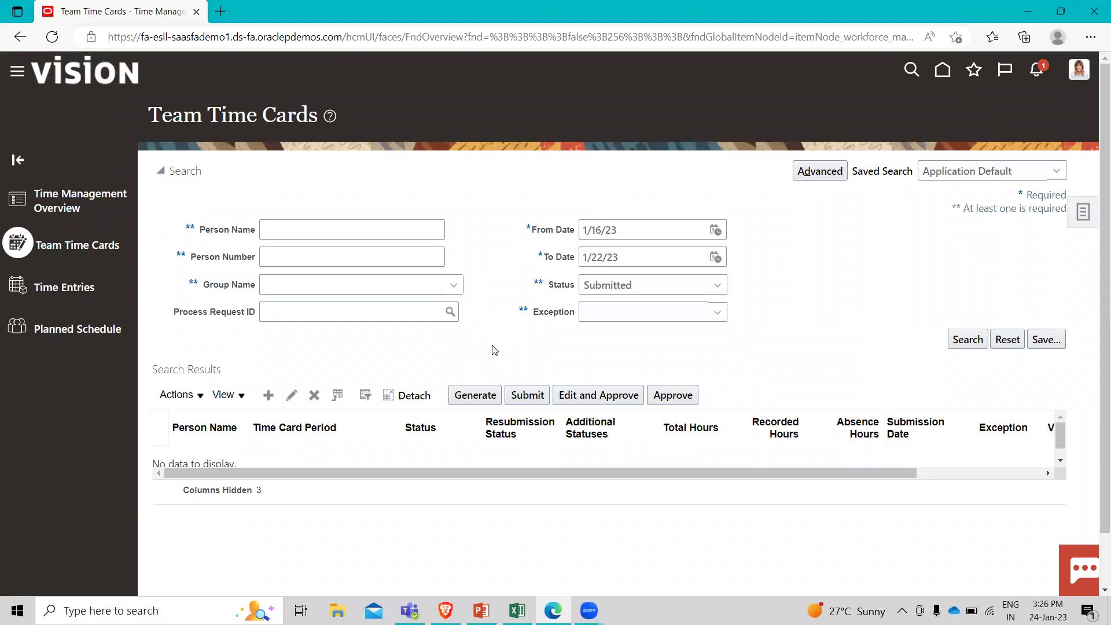
left_click(474, 395)
left_click(941, 71)
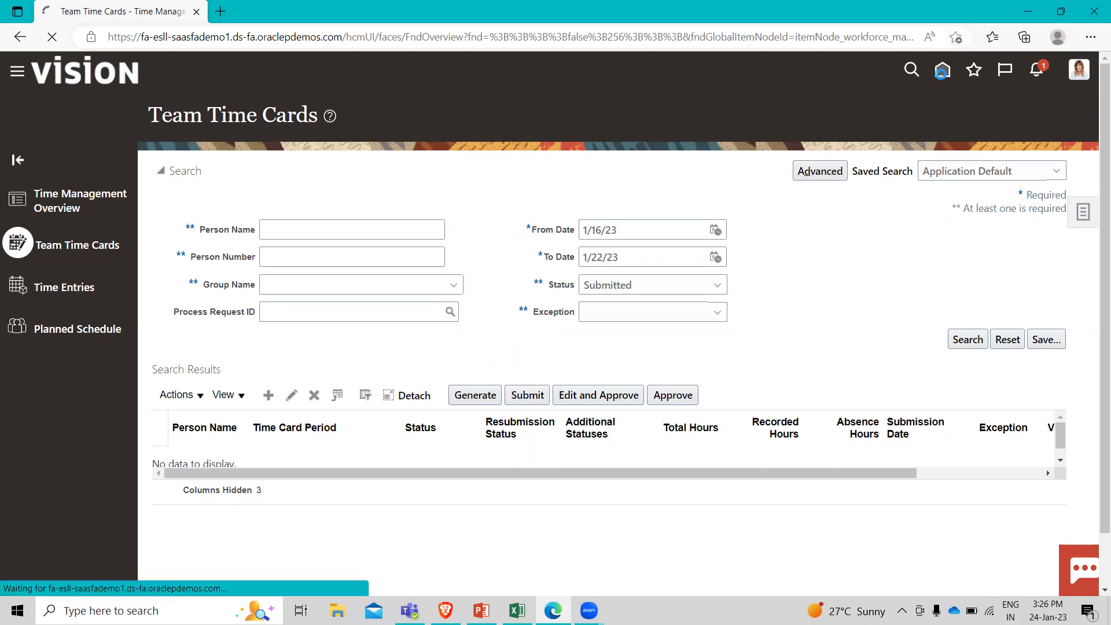